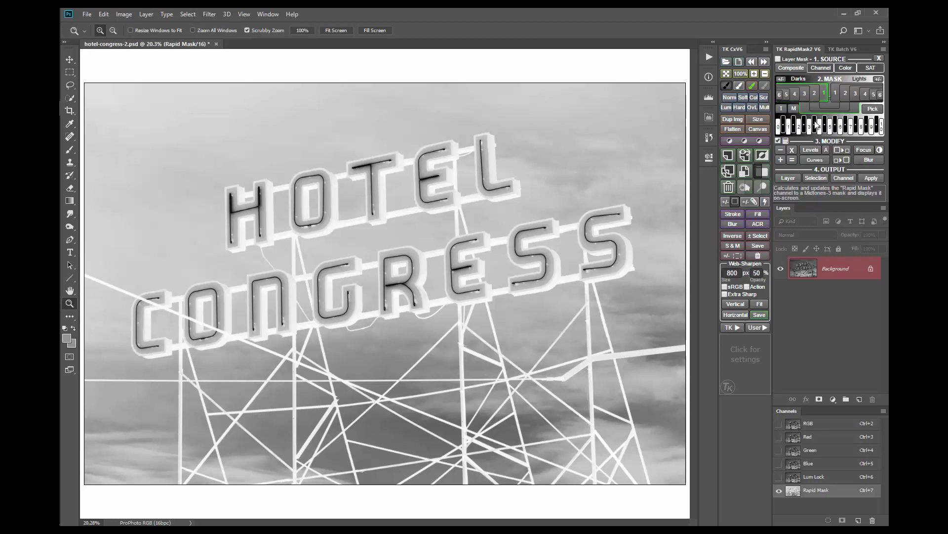
# Step: Output the current Rapid Mask as a Solid Color layer with RGB 131, 107, 74 and set its blend mode to Color
pyautogui.click(792, 179)
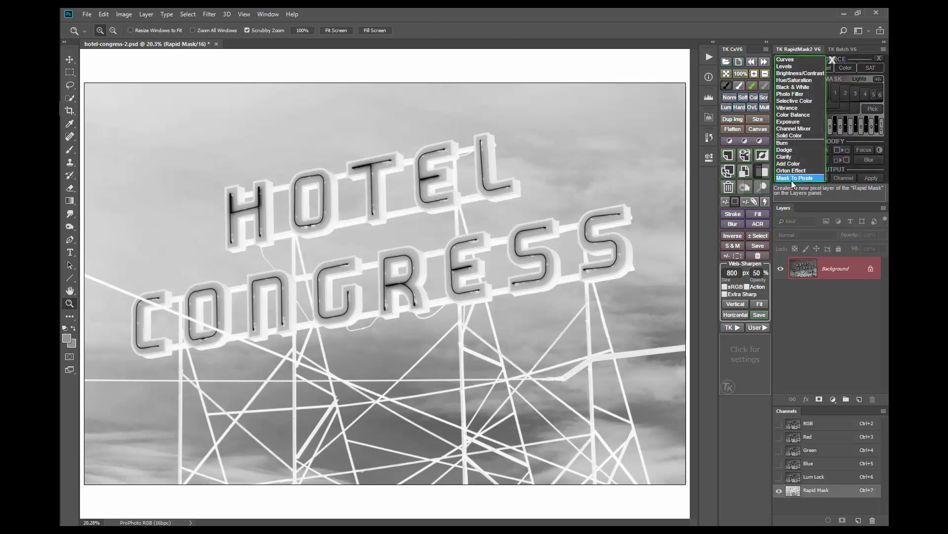
pyautogui.click(819, 137)
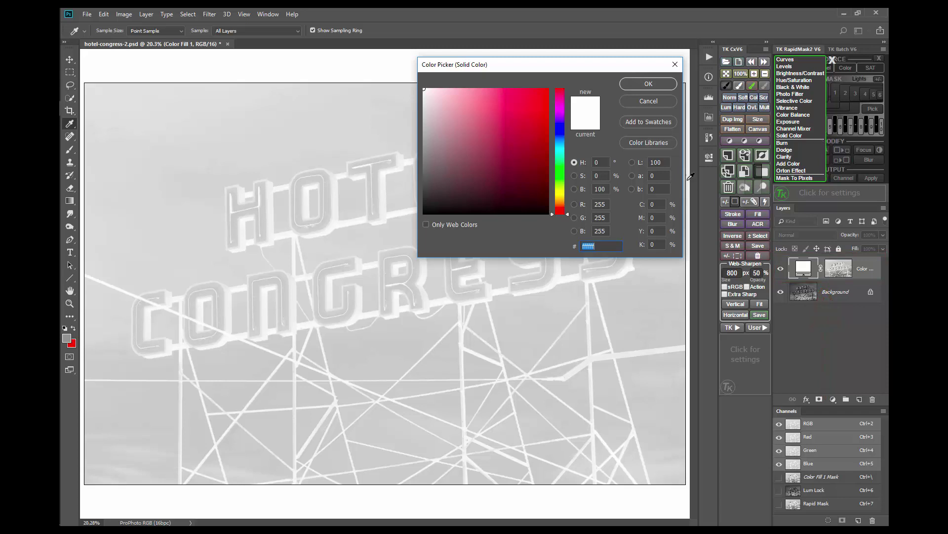
pyautogui.click(608, 205)
pyautogui.write('131')
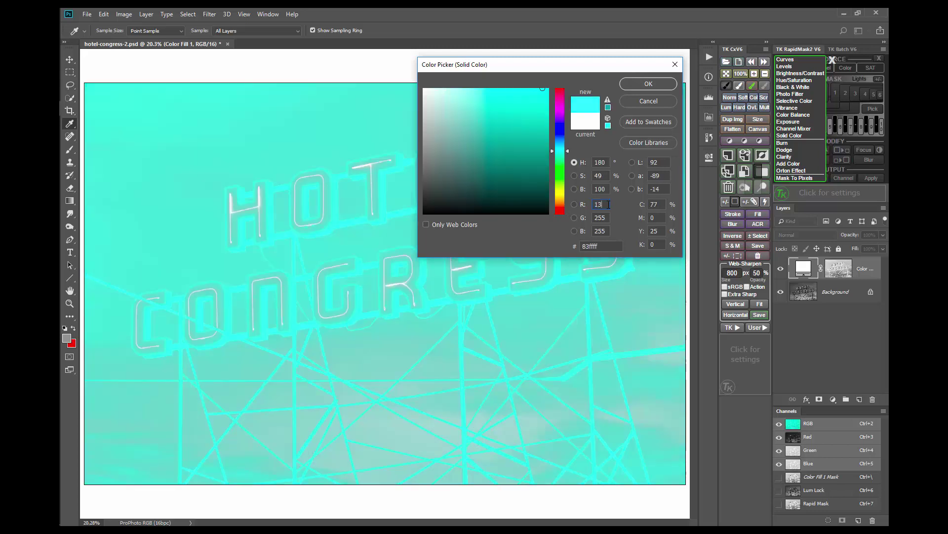
pyautogui.press('Tab')
pyautogui.write('107')
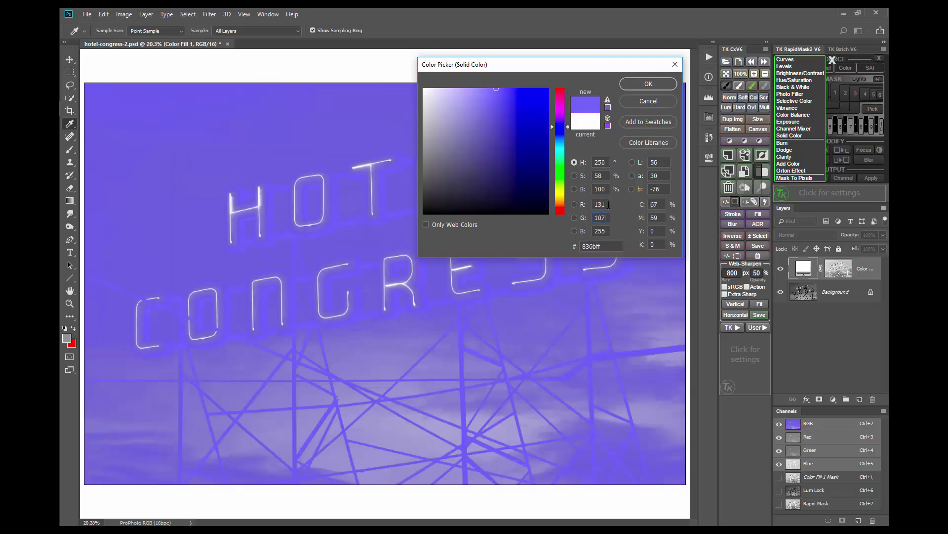
pyautogui.press('Tab')
pyautogui.write('74')
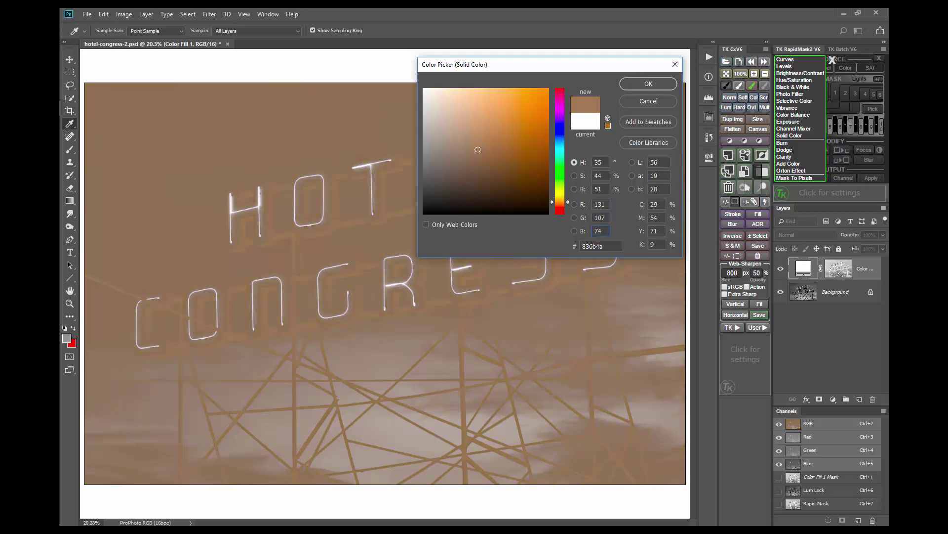
pyautogui.write('z')
pyautogui.click(648, 85)
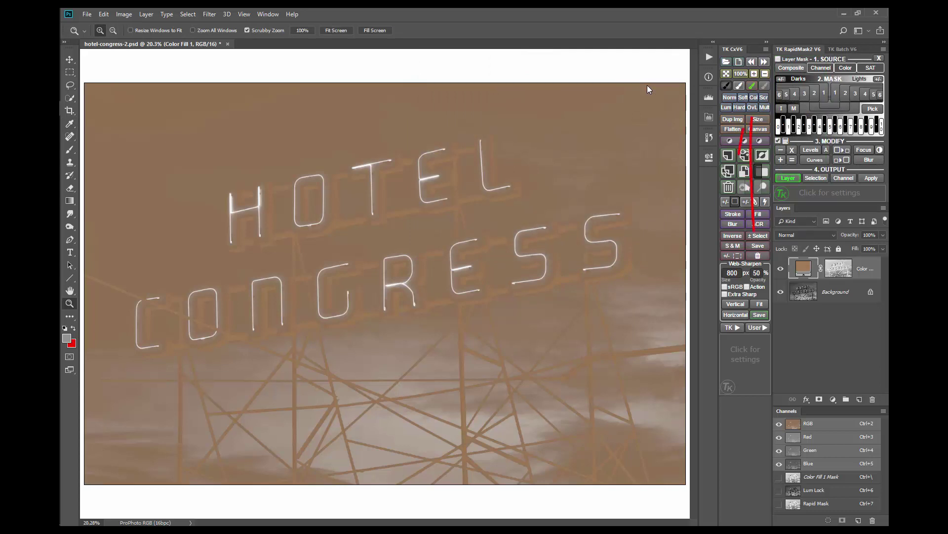
pyautogui.click(759, 100)
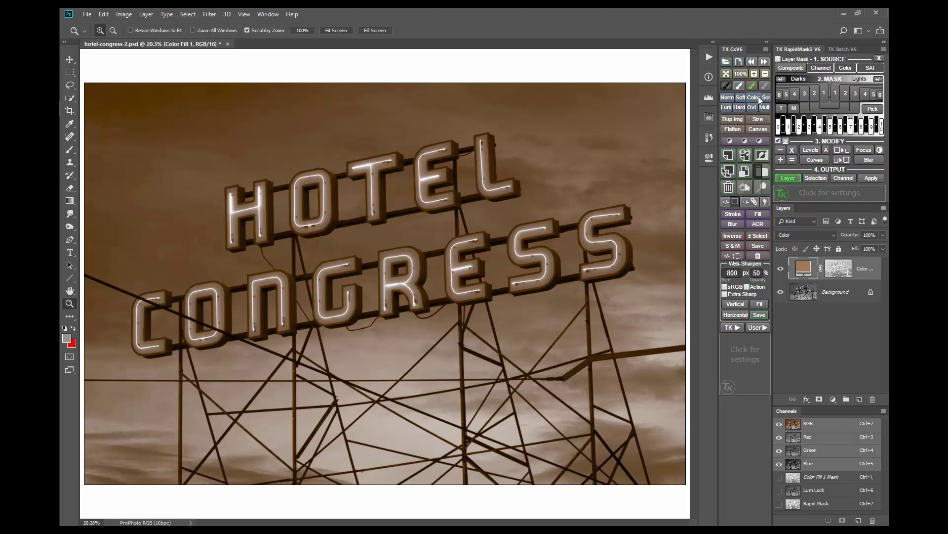
# Step: In Layer Mask mode, try Darks-2 and Midtones-1 masks on the color fill layer and settle on Midtones-2
pyautogui.click(805, 60)
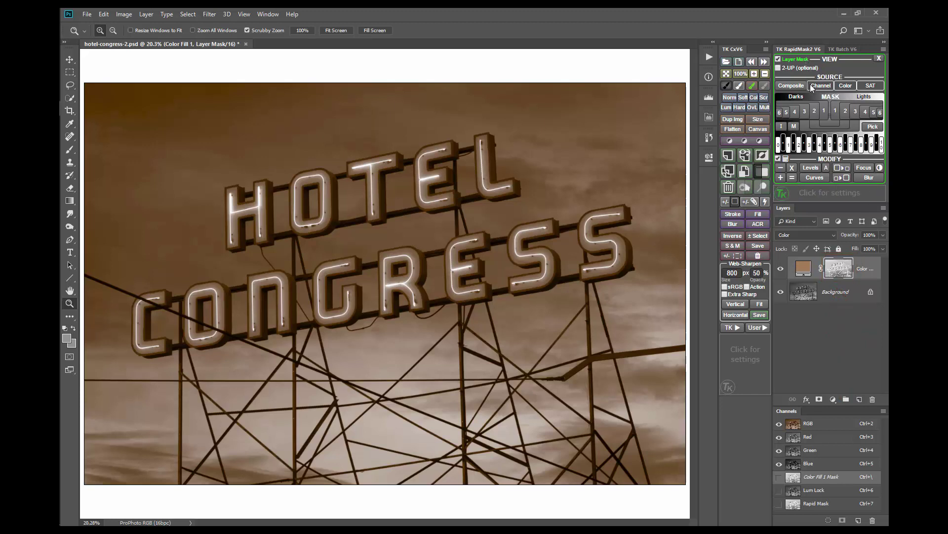
pyautogui.click(815, 114)
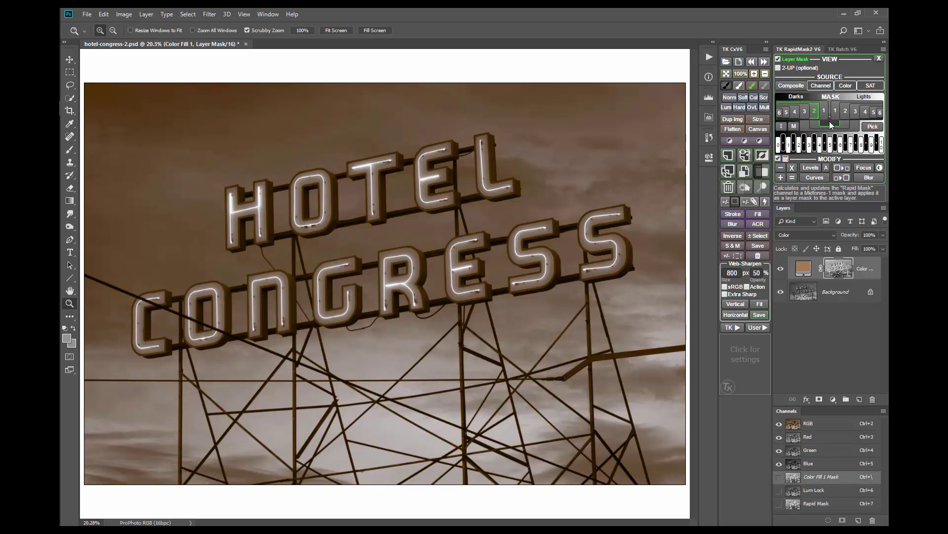
pyautogui.click(829, 120)
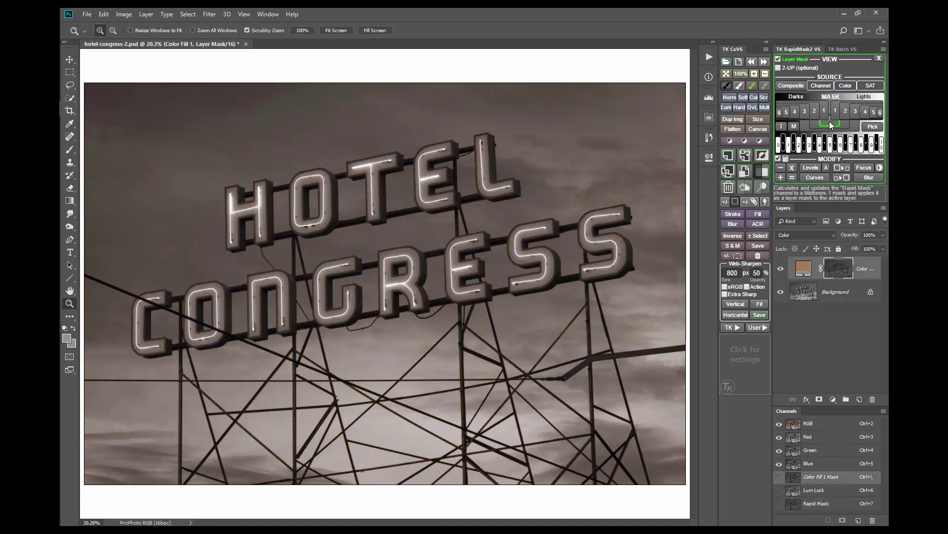
pyautogui.click(816, 124)
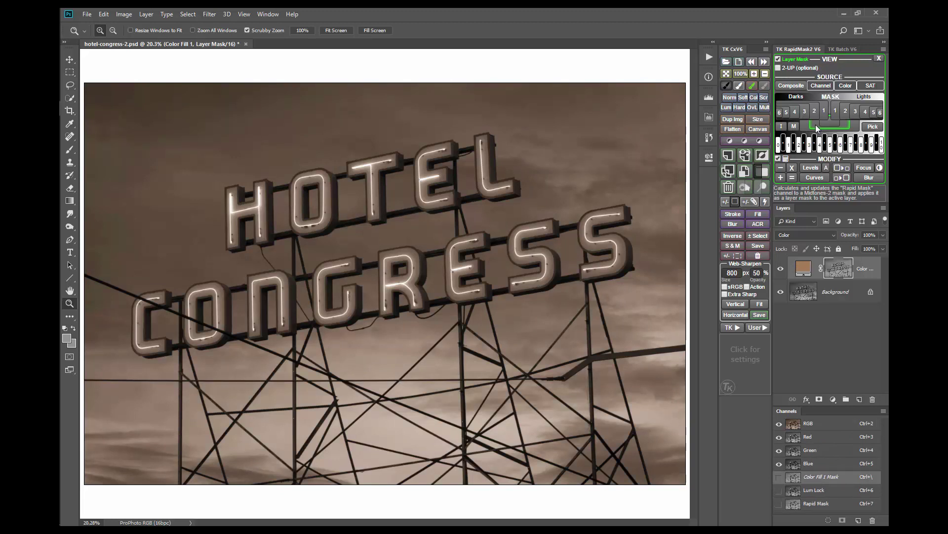
# Step: Try a Levels adjustment with a midtone value of 0.31 on the color fill layer's mask, and cancel it
pyautogui.click(811, 168)
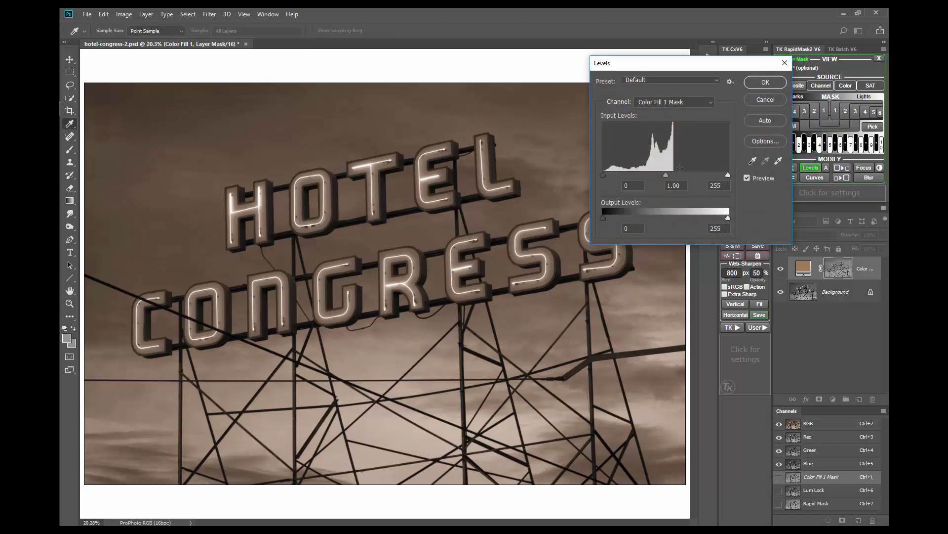
pyautogui.moveTo(666, 176); pyautogui.dragTo(704, 174)
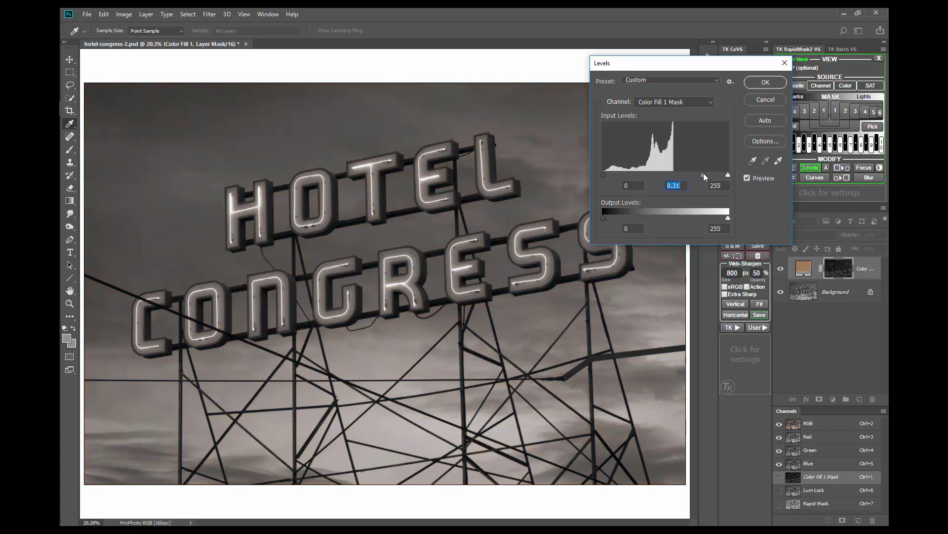
pyautogui.click(771, 102)
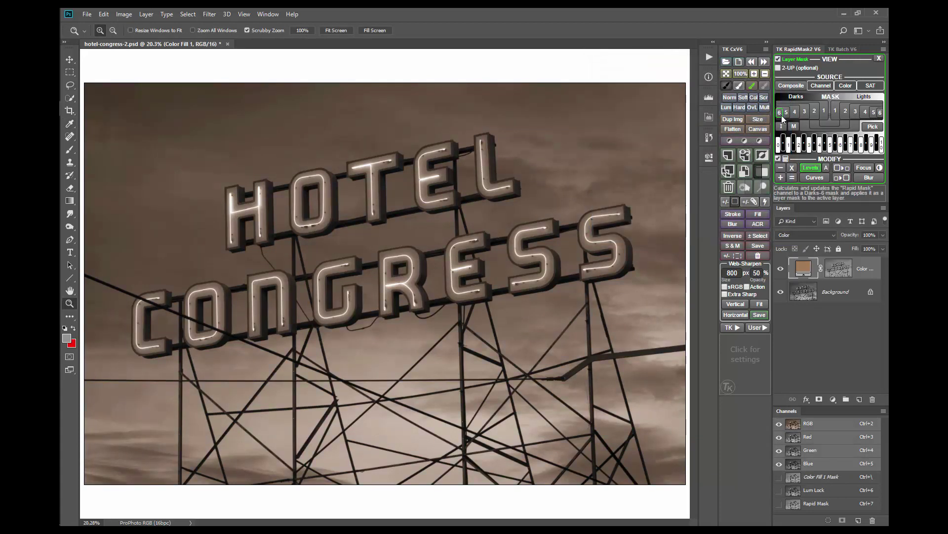
# Step: Try lowering the color fill layer's opacity to about 37%
pyautogui.click(883, 236)
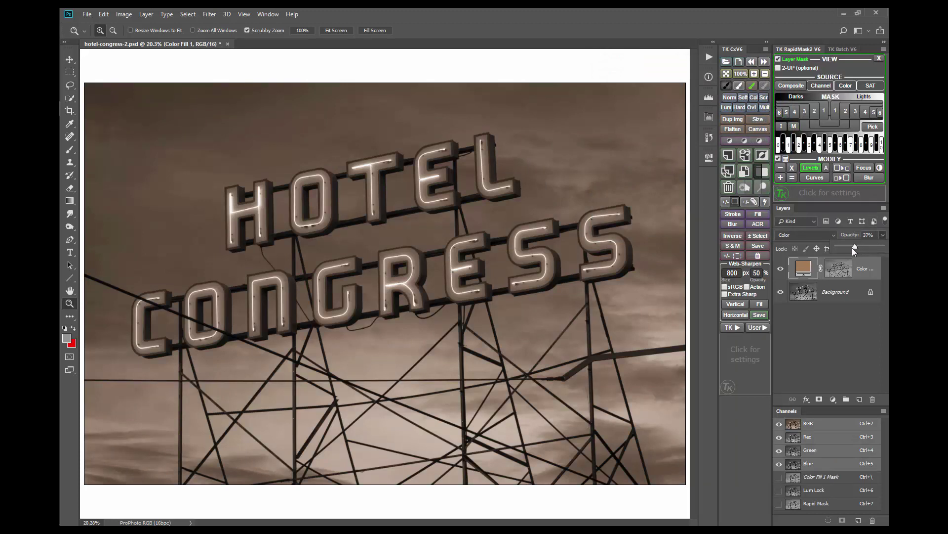
pyautogui.moveTo(852, 247); pyautogui.dragTo(849, 247)
pyautogui.click(882, 234)
# Step: Try dark brown 2d251a and orange bf7c21 as the color fill layer's color, and cancel the change
pyautogui.doubleClick(807, 268)
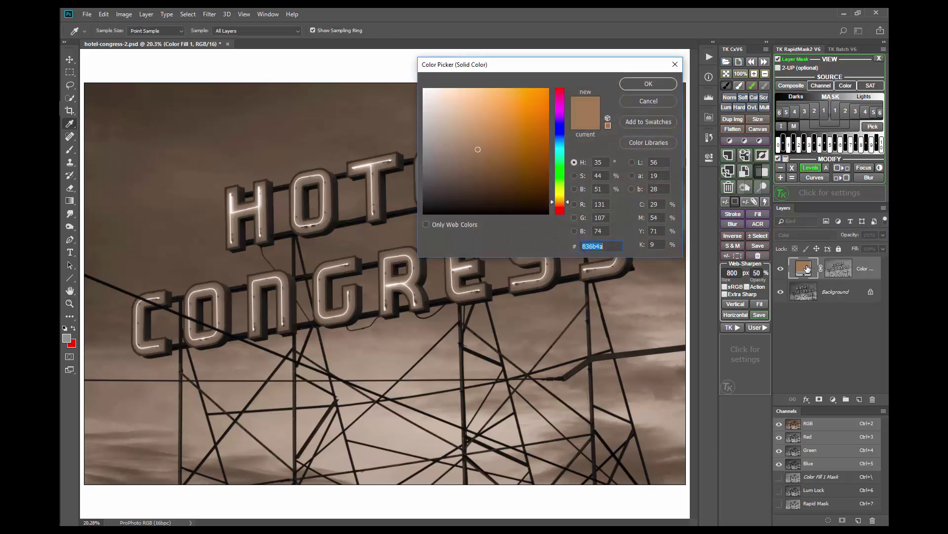
pyautogui.click(474, 192)
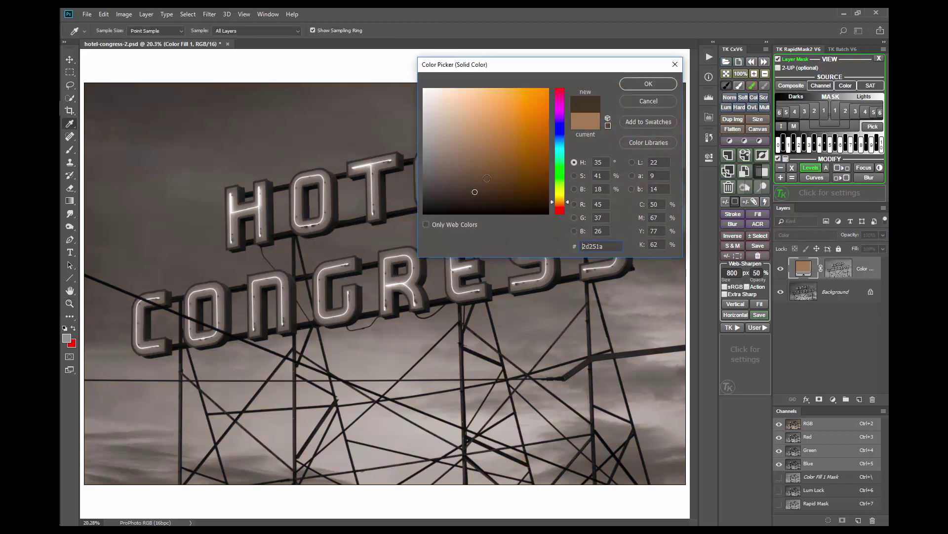
pyautogui.moveTo(527, 120); pyautogui.dragTo(448, 113)
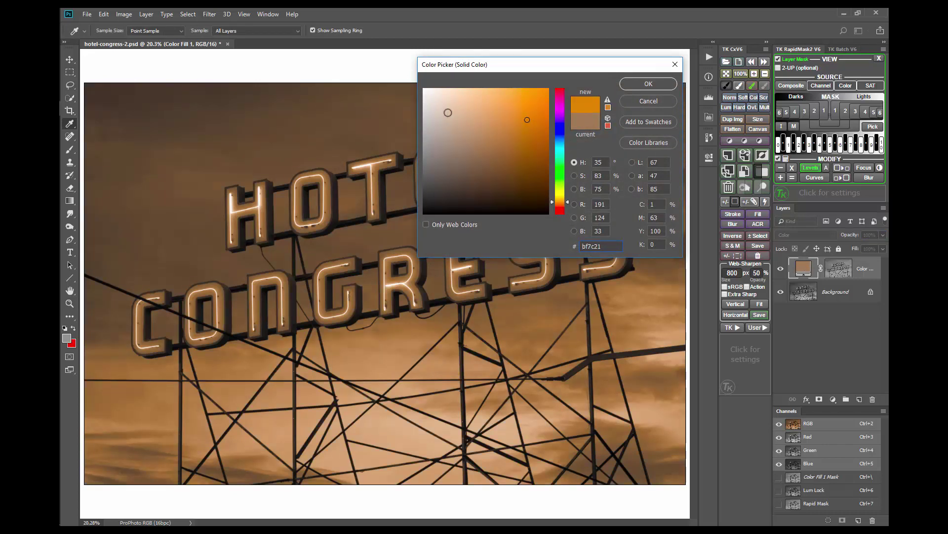
pyautogui.click(644, 101)
pyautogui.press('z')
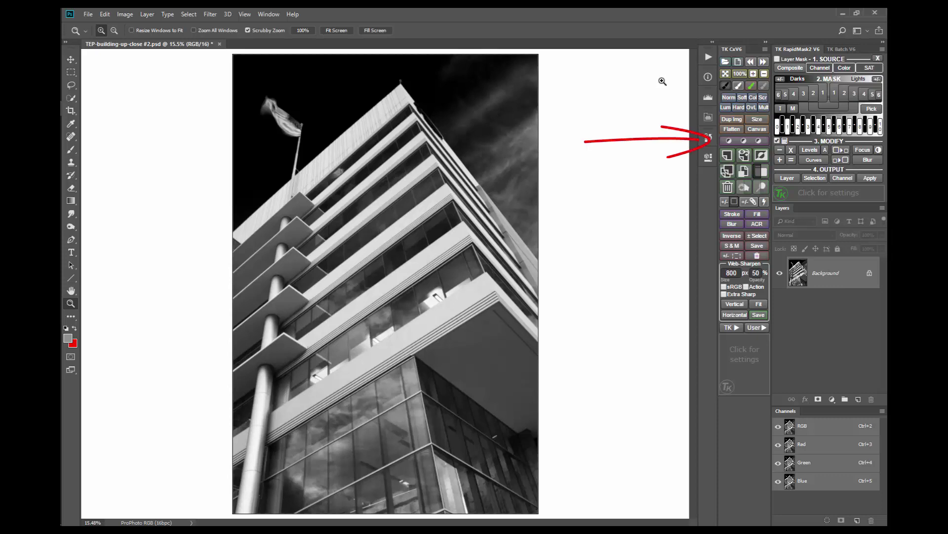
# Step: Add a Hue/Saturation adjustment layer to the building photo with Colorize enabled and set its blend mode to Color
pyautogui.click(764, 142)
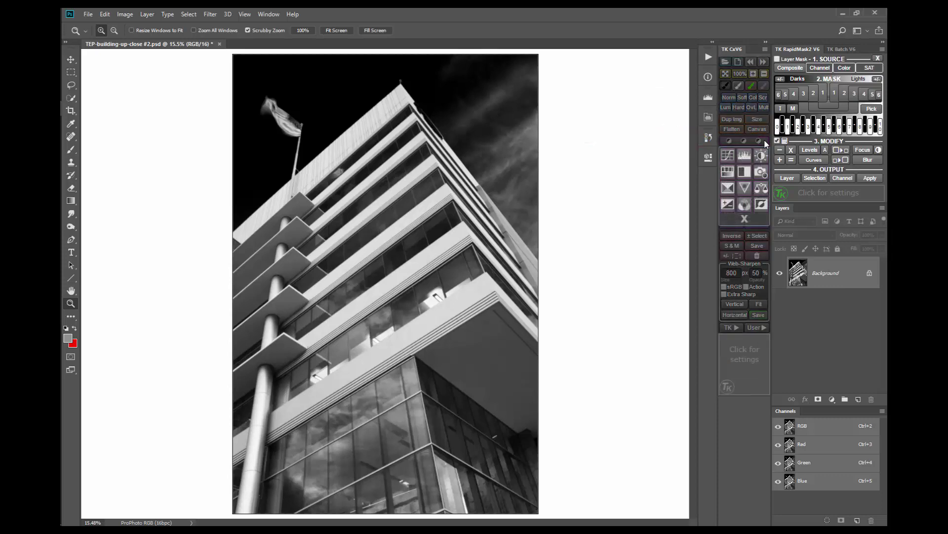
pyautogui.click(728, 172)
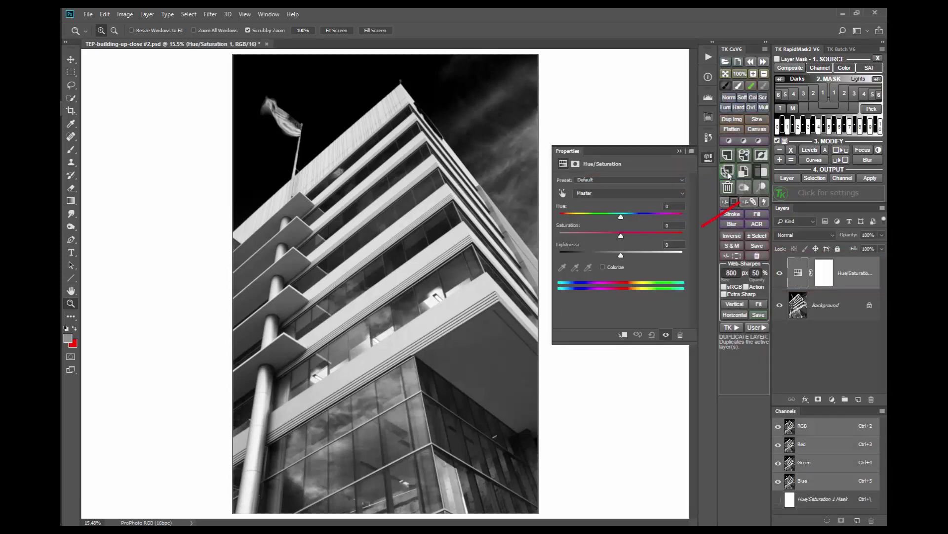
pyautogui.click(613, 268)
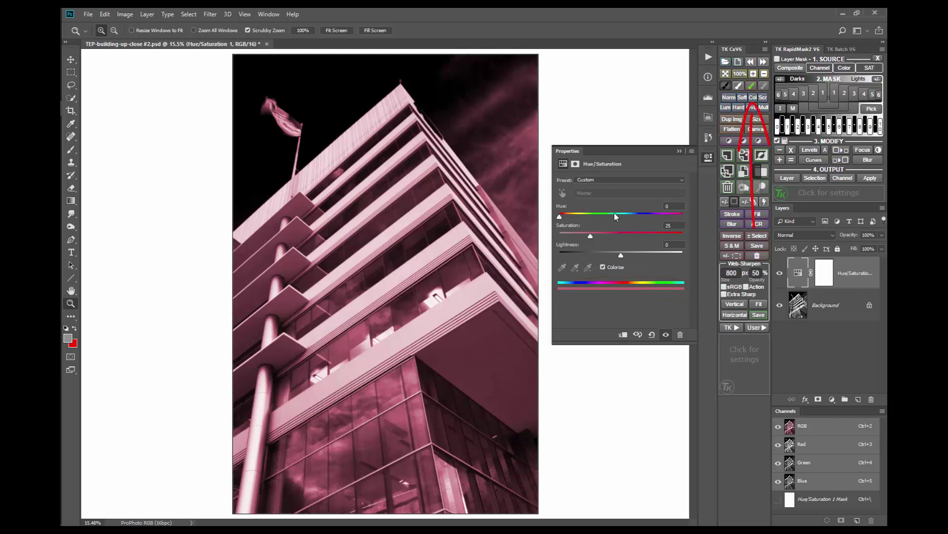
pyautogui.click(760, 101)
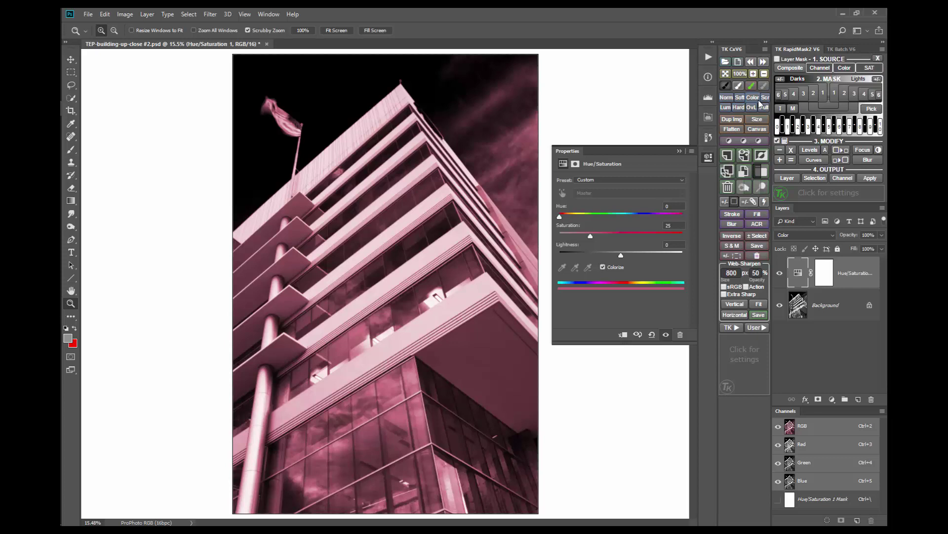
# Step: Apply the Sepia preset to the Hue/Saturation layer, shift its hue to 235, and close its properties
pyautogui.click(664, 178)
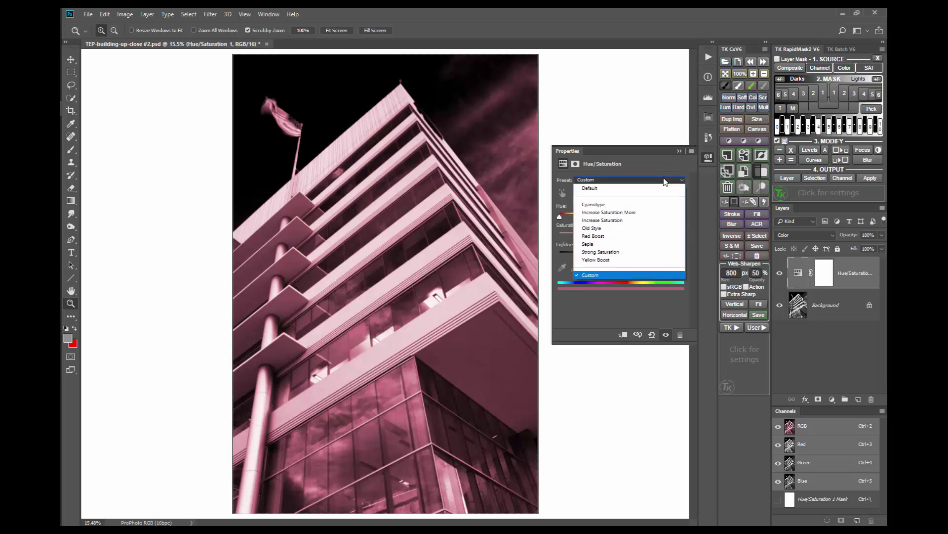
pyautogui.click(648, 245)
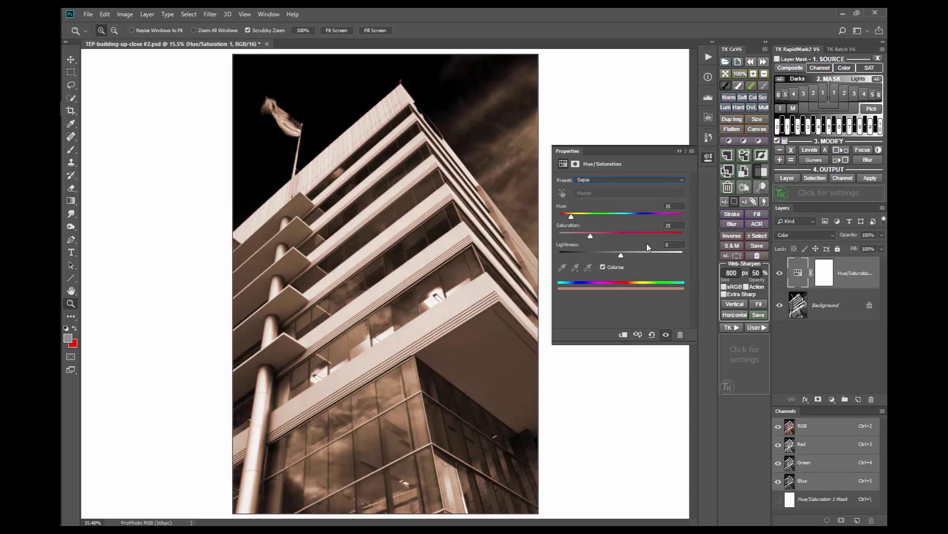
pyautogui.moveTo(571, 216); pyautogui.dragTo(627, 218)
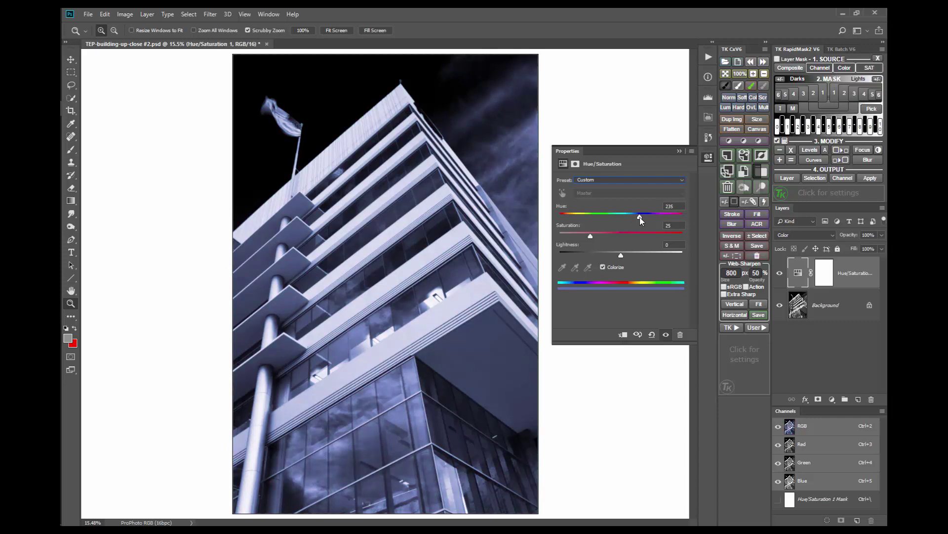
pyautogui.click(709, 157)
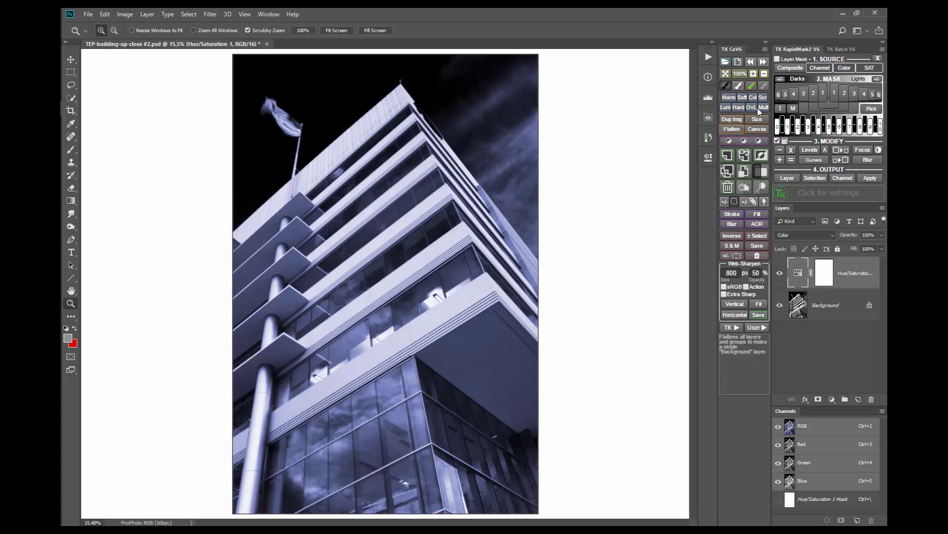
# Step: In Layer Mask mode, compare Darks-1, Darks-2, Midtones-1 and Midtones-2 masks on the Hue/Saturation layer and settle on Darks-1
pyautogui.click(797, 61)
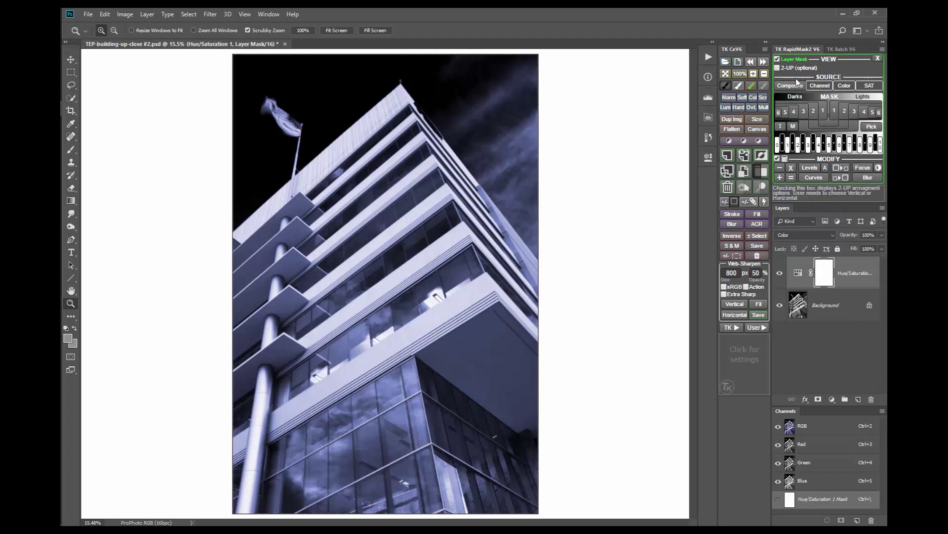
pyautogui.click(825, 115)
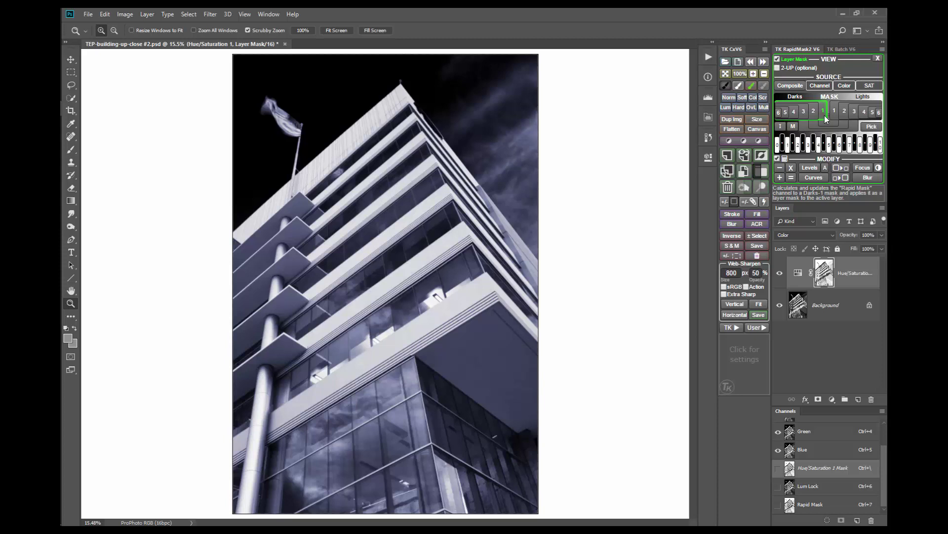
pyautogui.click(814, 113)
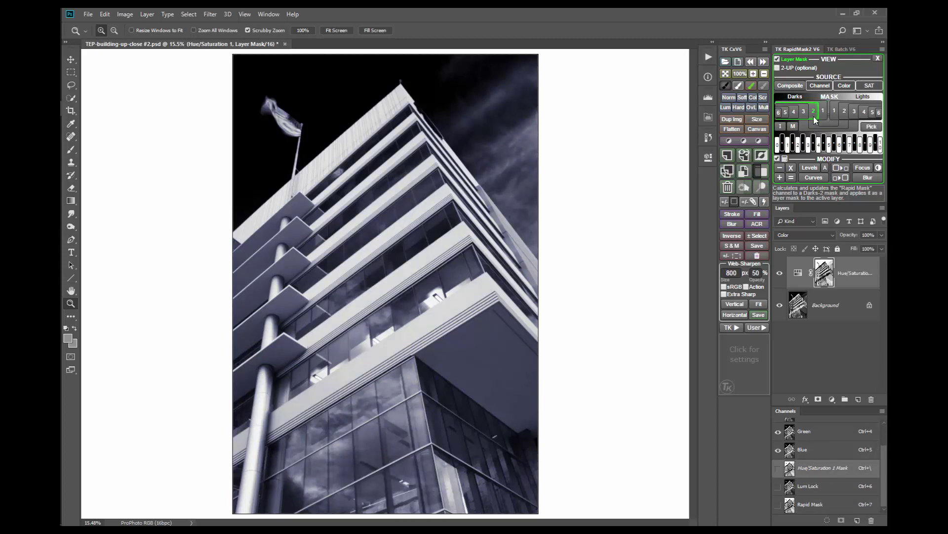
pyautogui.click(833, 122)
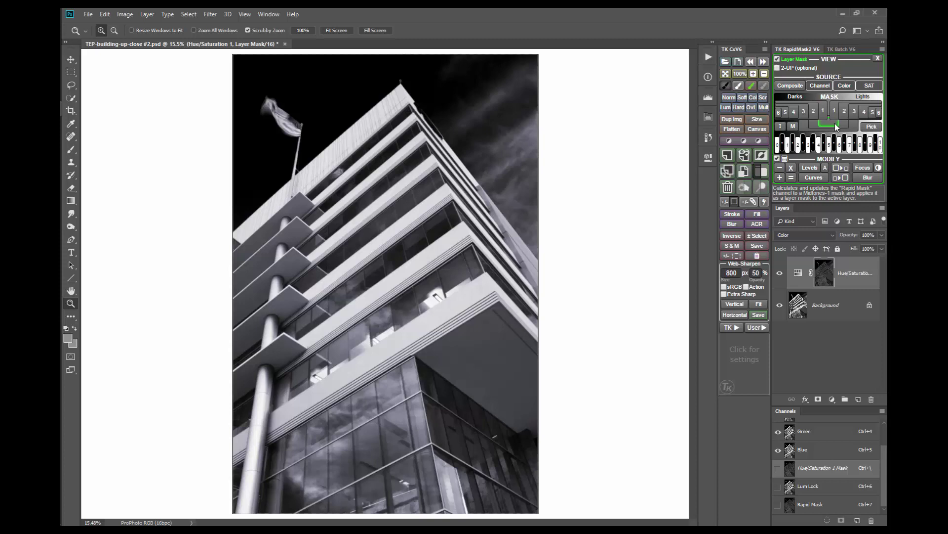
pyautogui.click(842, 126)
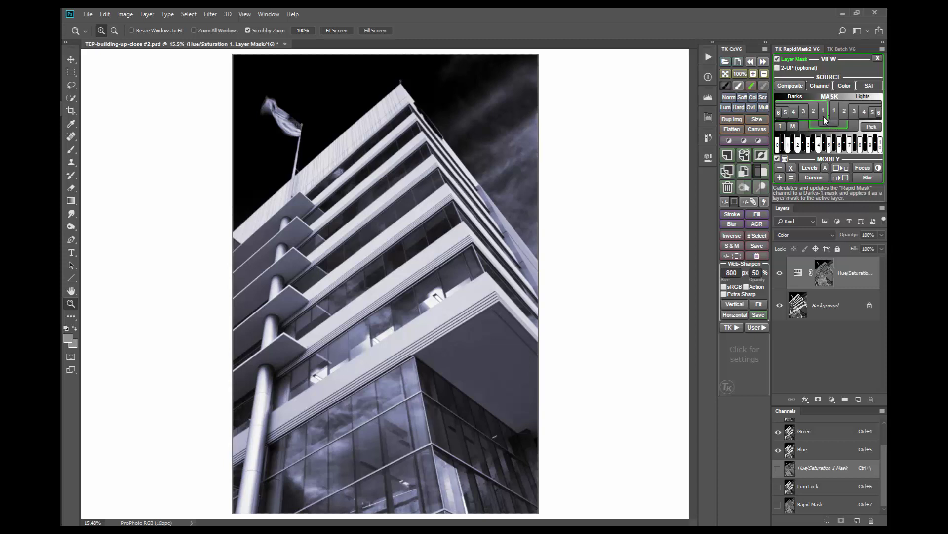
pyautogui.click(824, 119)
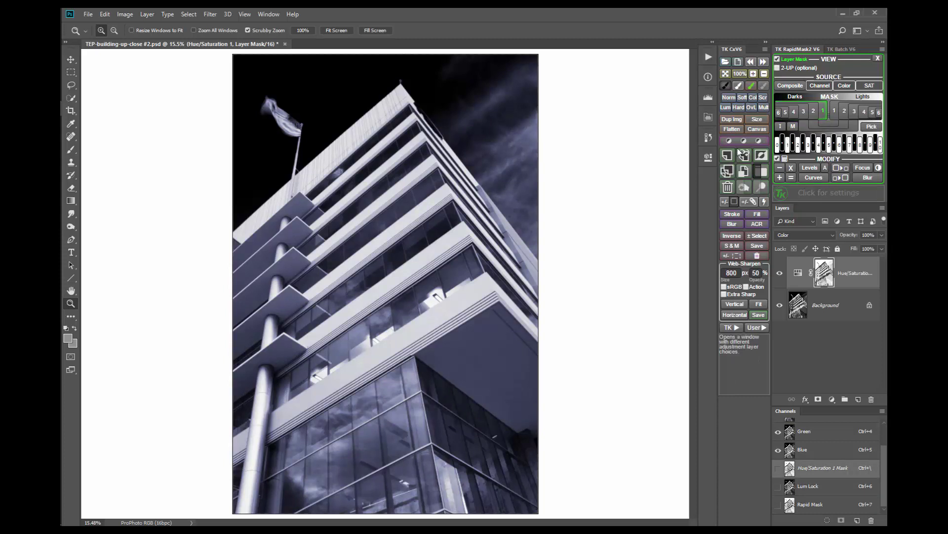
# Step: Raise the Hue/Saturation layer's saturation to 45
pyautogui.click(707, 158)
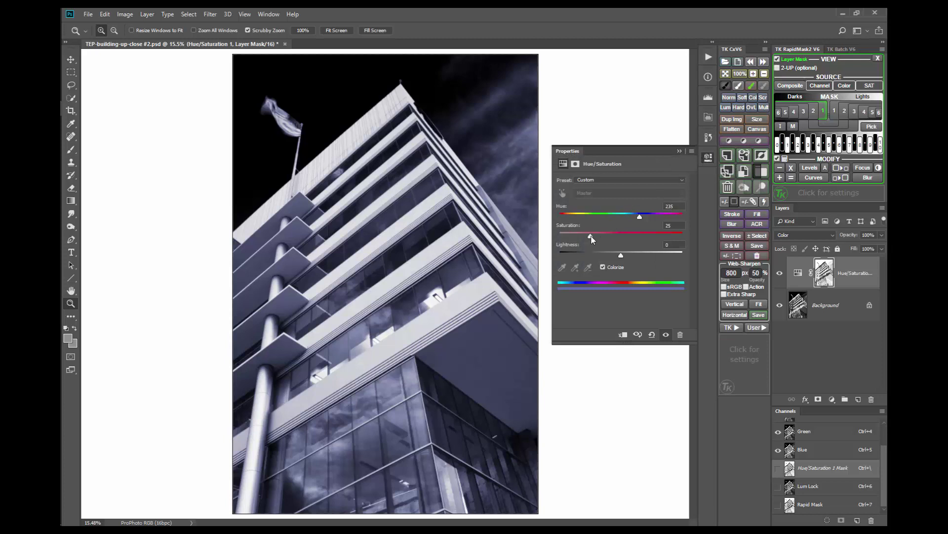
pyautogui.moveTo(592, 239); pyautogui.dragTo(616, 240)
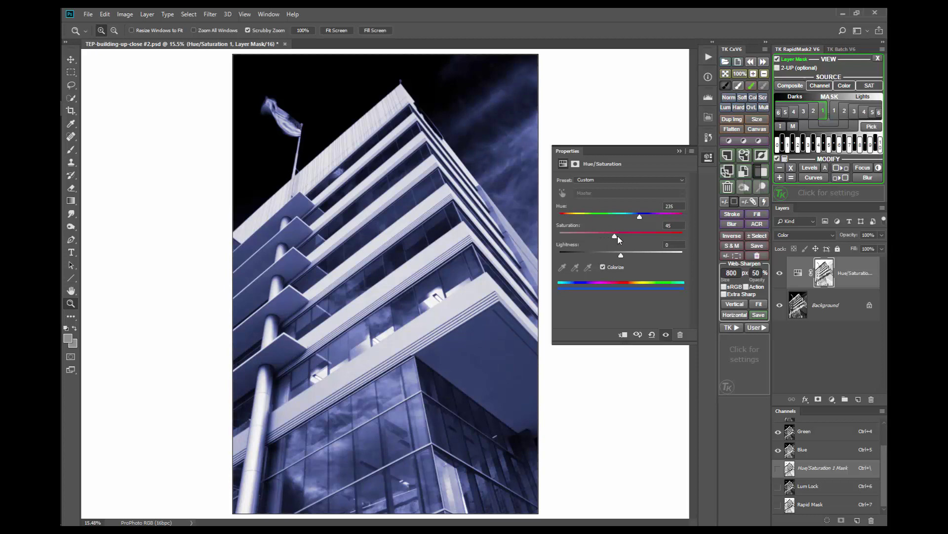
# Step: Close the Hue/Saturation properties and compare the building photo with the toning layer hidden and shown, leaving the layer visible
pyautogui.moveTo(619, 256)
pyautogui.mouseDown()
pyautogui.moveTo(629, 258)
pyautogui.moveTo(608, 260)
pyautogui.moveTo(617, 259)
pyautogui.mouseUp()
pyautogui.click(709, 157)
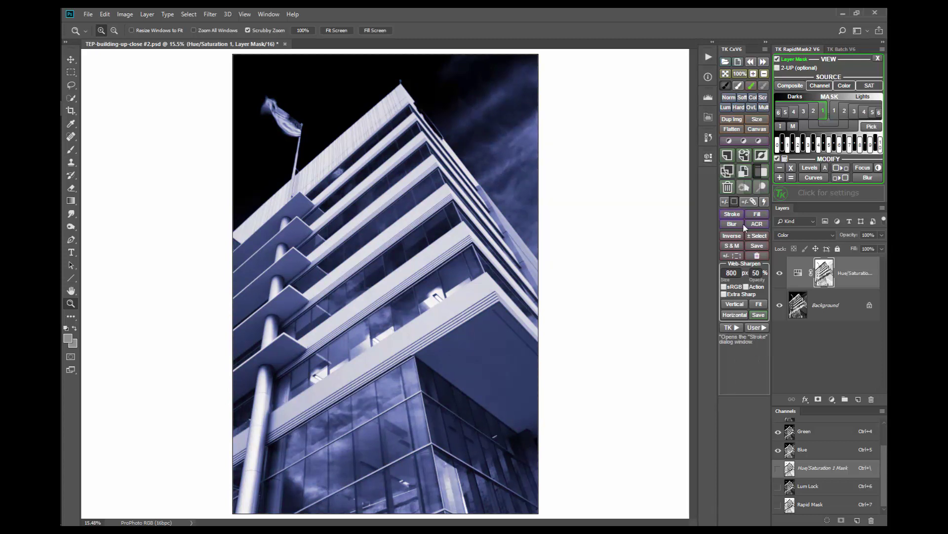
pyautogui.click(780, 275)
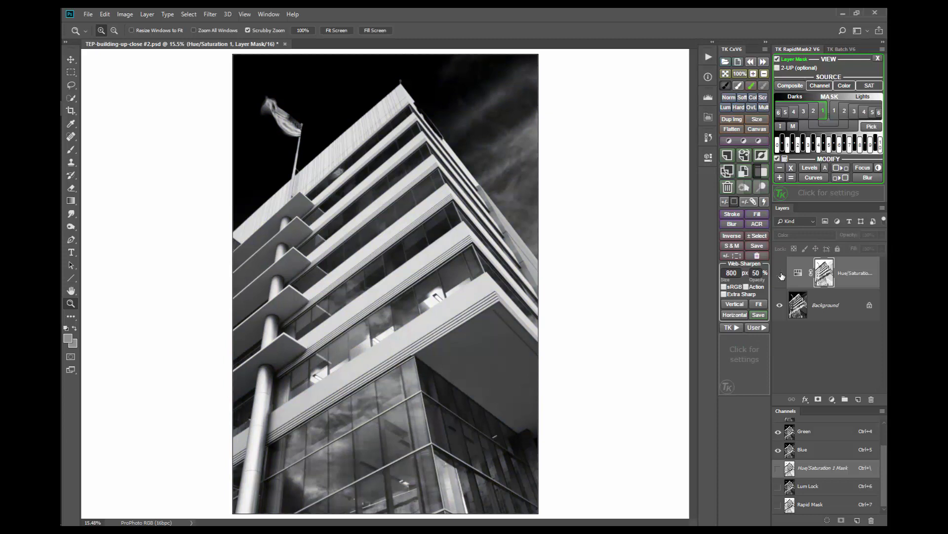
pyautogui.click(780, 275)
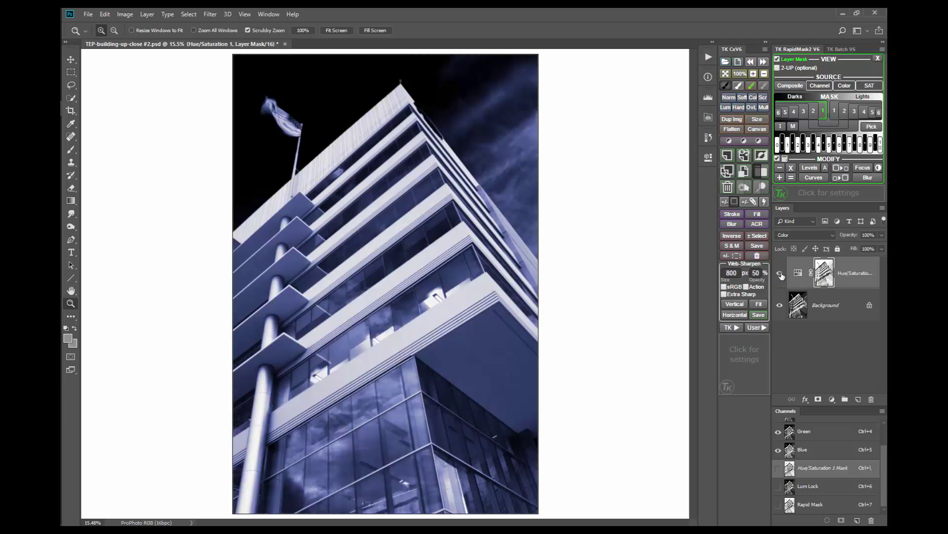
pyautogui.click(781, 275)
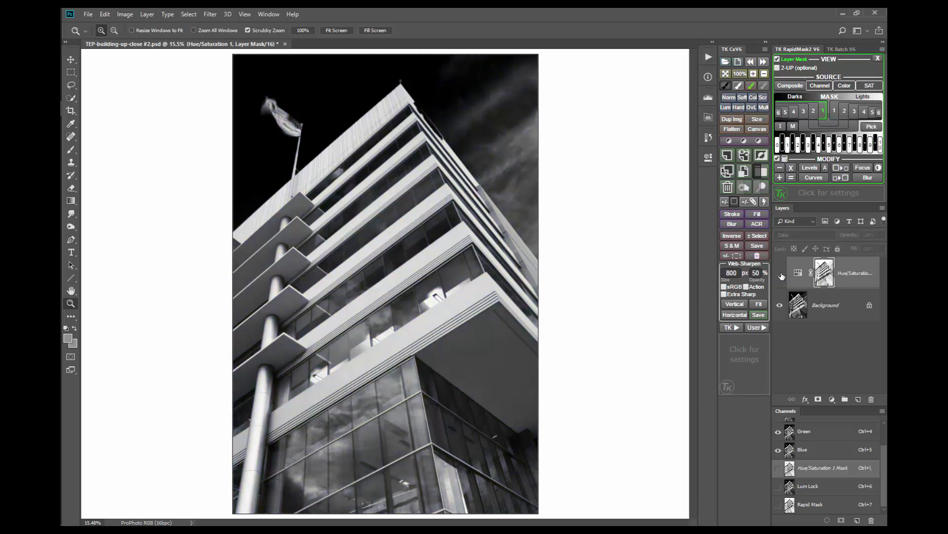
pyautogui.click(781, 275)
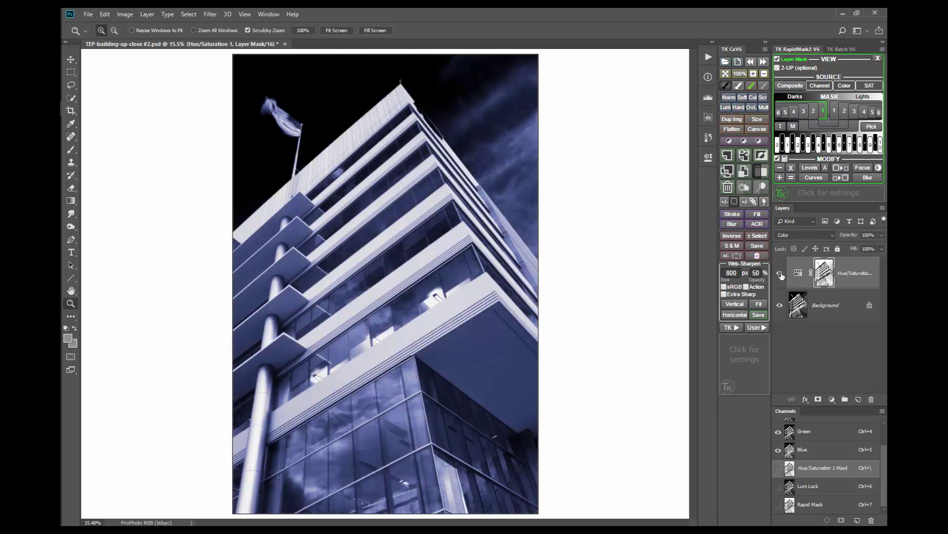
# Step: Compare the blue toning with the Hue/Saturation layer's mask disabled and enabled, leaving the mask active
pyautogui.keyDown('shift'); pyautogui.click(825, 275); pyautogui.keyUp('shift')
pyautogui.keyDown('shift'); pyautogui.click(825, 274); pyautogui.keyUp('shift')
pyautogui.keyDown('shift'); pyautogui.click(825, 274); pyautogui.keyUp('shift')
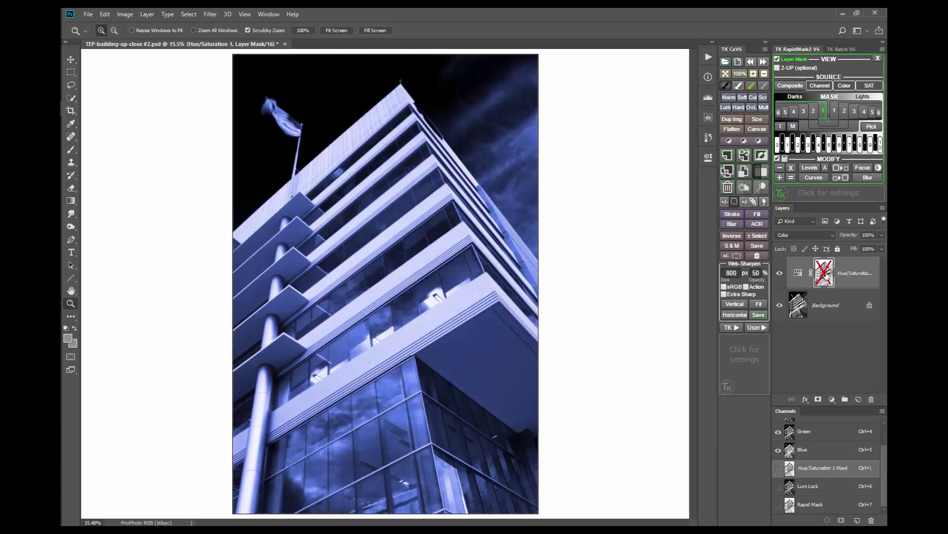
pyautogui.keyDown('shift'); pyautogui.click(825, 274); pyautogui.keyUp('shift')
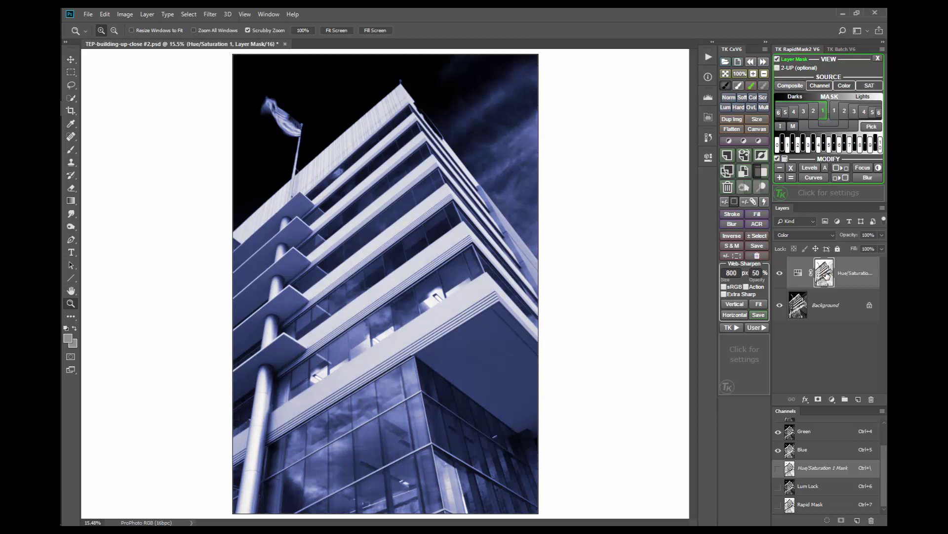